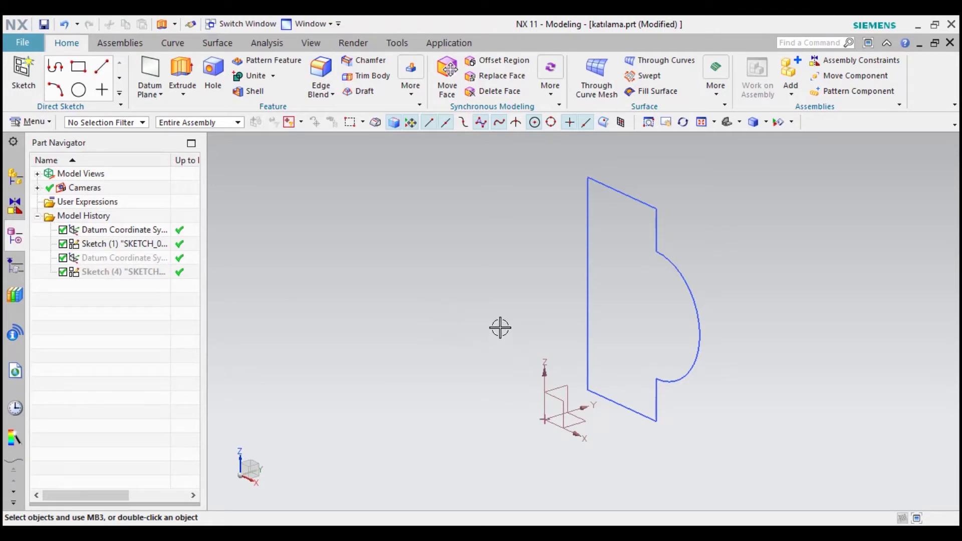
{"action": "left_click", "coordinate": [182, 94]}
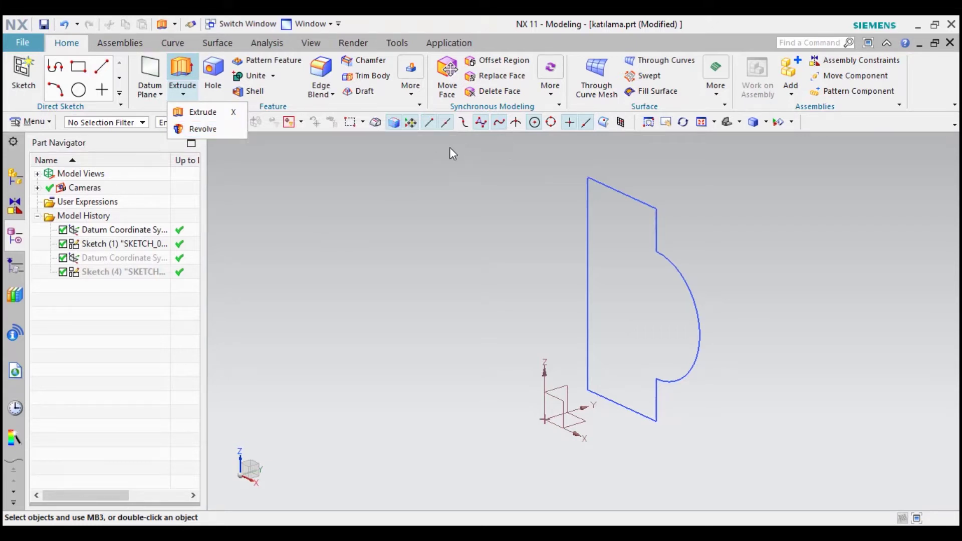
{"action": "left_click", "coordinate": [419, 89]}
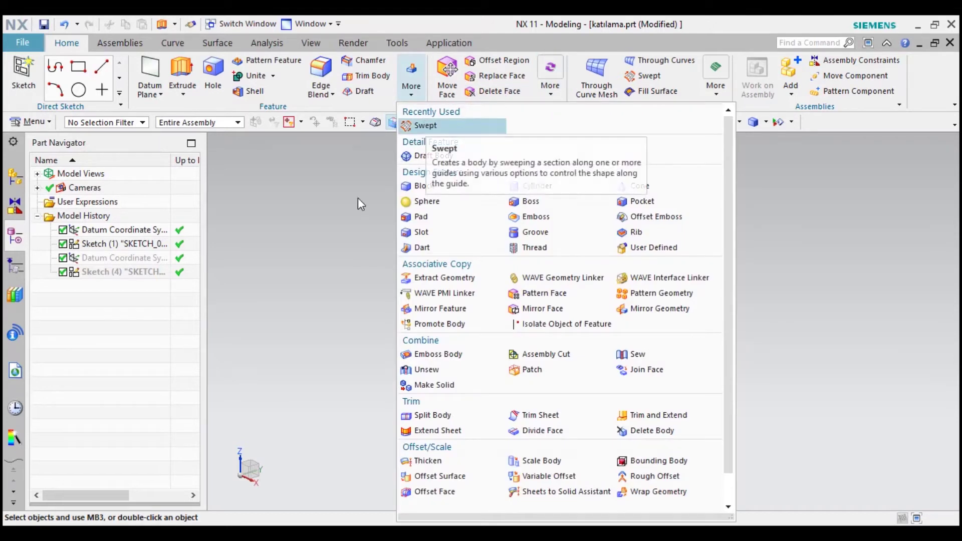
{"action": "left_click", "coordinate": [333, 247]}
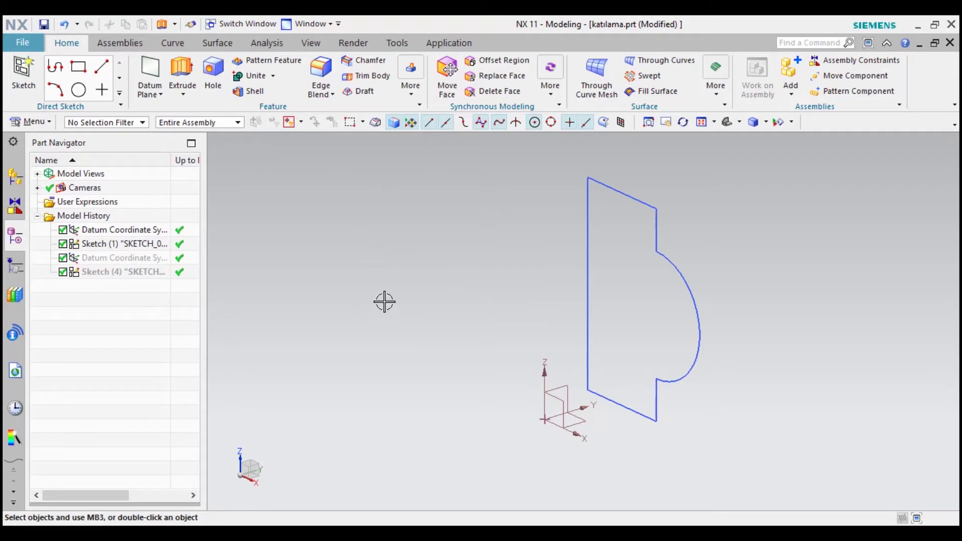
Try extruding the closed profile sketch with Connected Curves selection, from 0 to 950 mm, and abandon the preview
{"action": "left_click", "coordinate": [179, 76]}
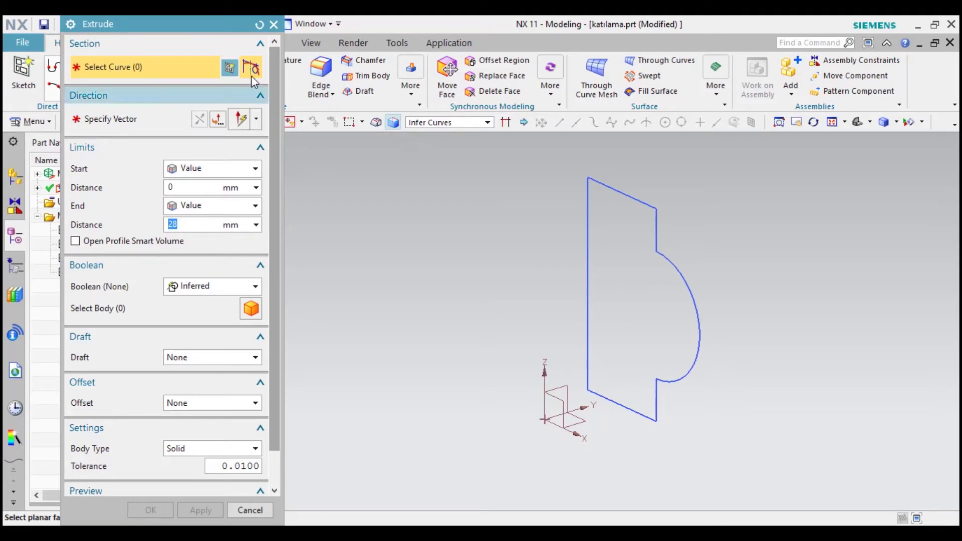
{"action": "left_click", "coordinate": [229, 67]}
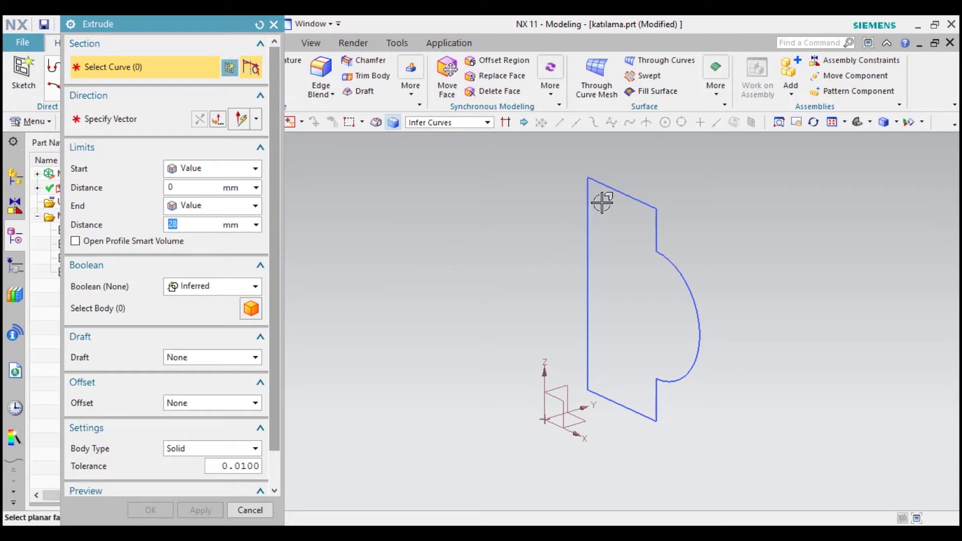
{"action": "left_click", "coordinate": [453, 123]}
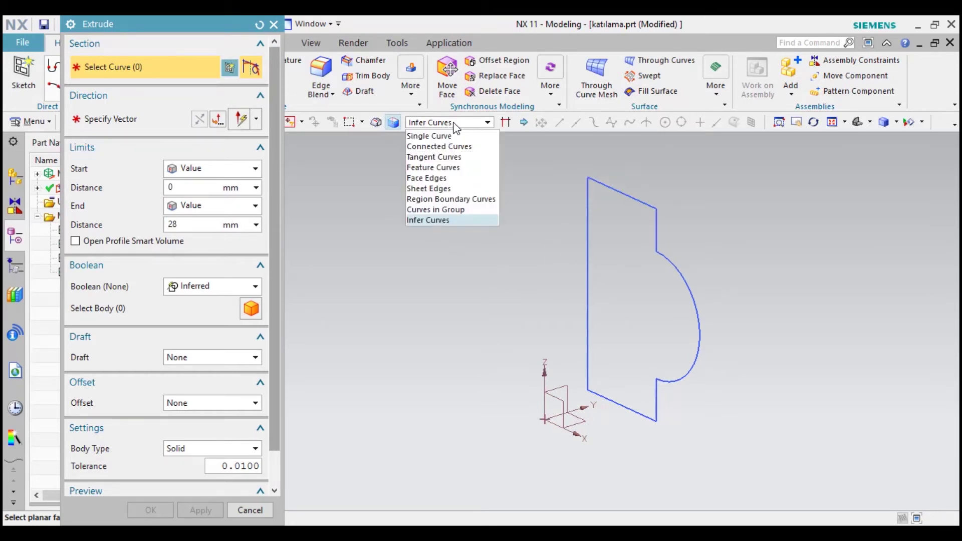
{"action": "left_click", "coordinate": [448, 134]}
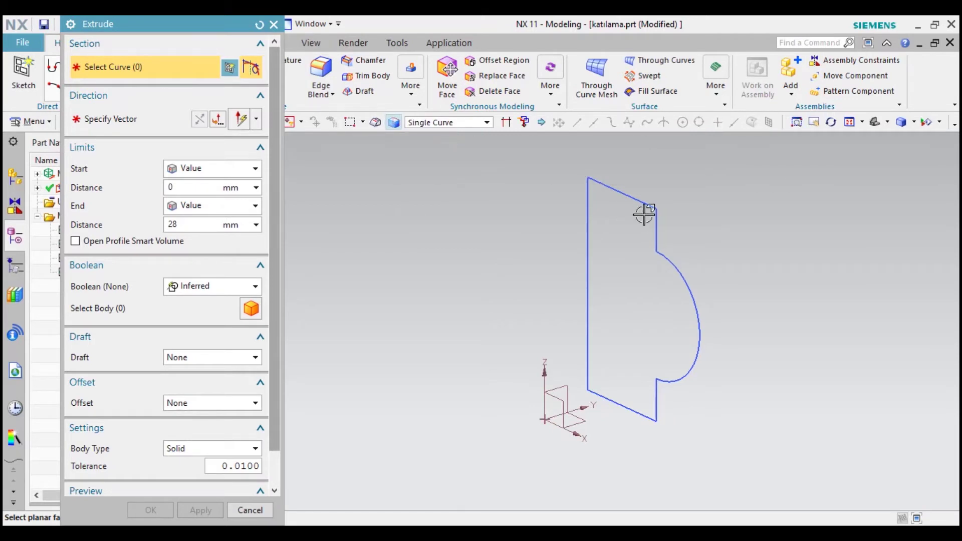
{"action": "left_click", "coordinate": [633, 203]}
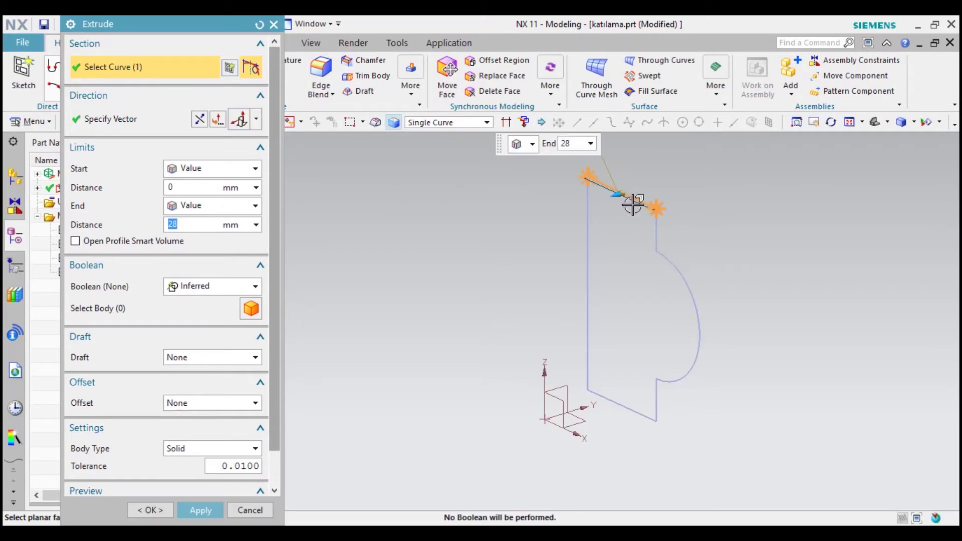
{"action": "left_click", "coordinate": [656, 227]}
{"action": "left_click", "coordinate": [458, 124]}
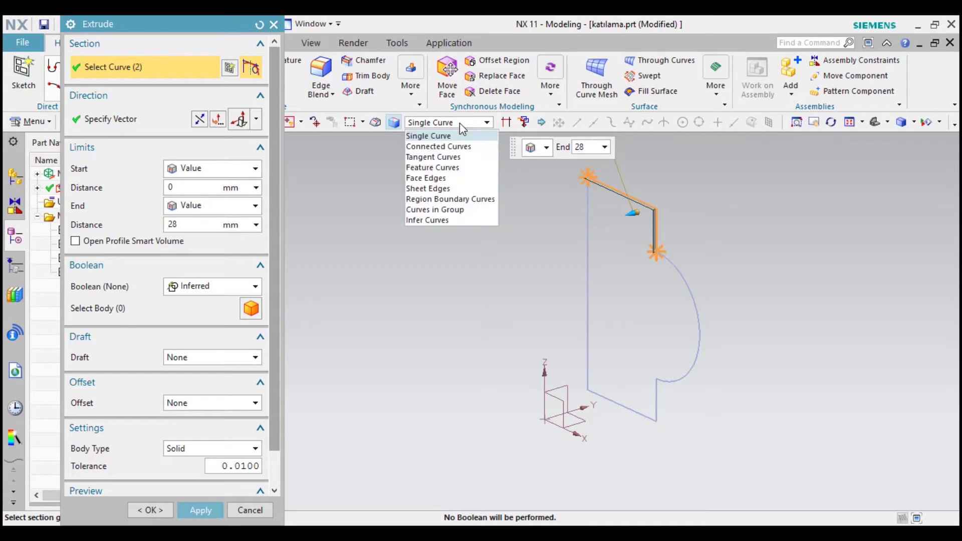
{"action": "left_click", "coordinate": [446, 147]}
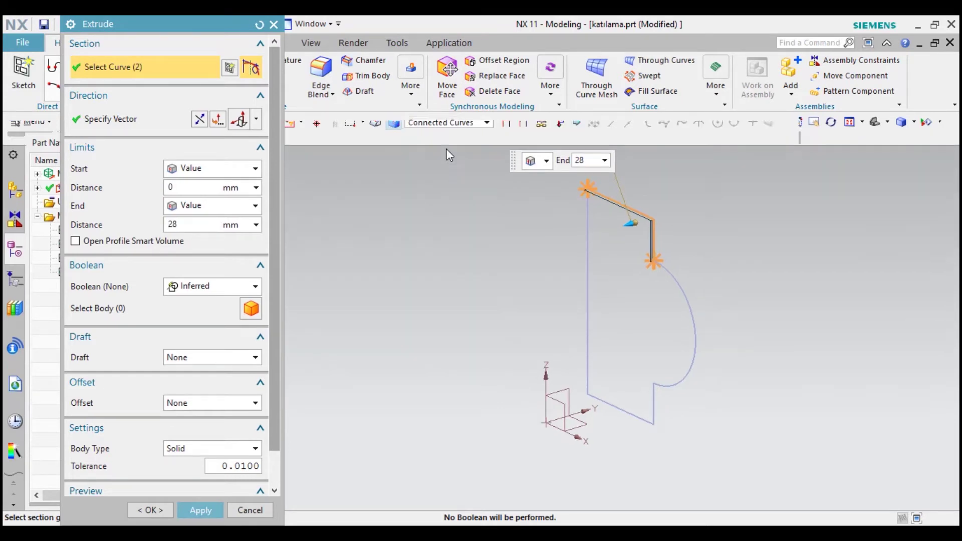
{"action": "left_click", "coordinate": [588, 216]}
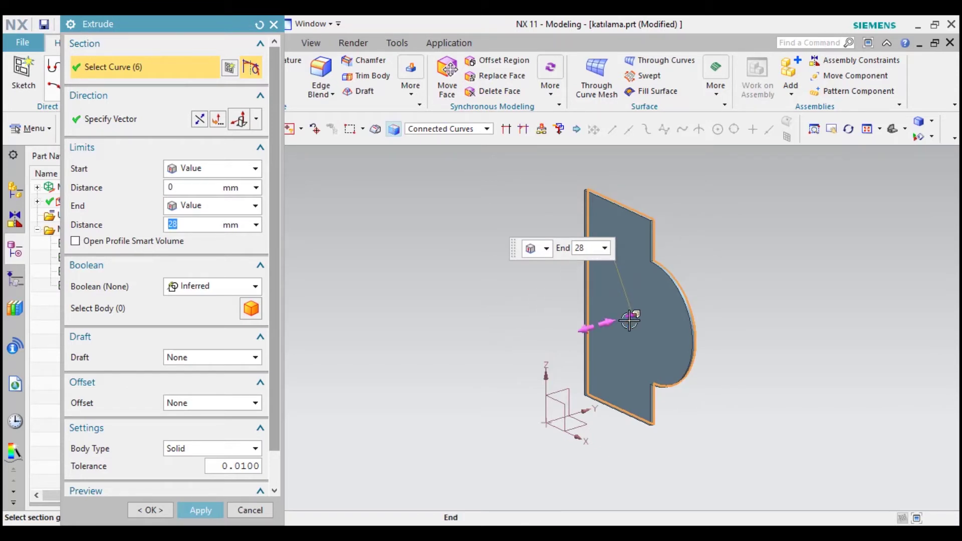
{"action": "left_click_drag", "start_coordinate": [629, 317], "coordinate": [526, 359]}
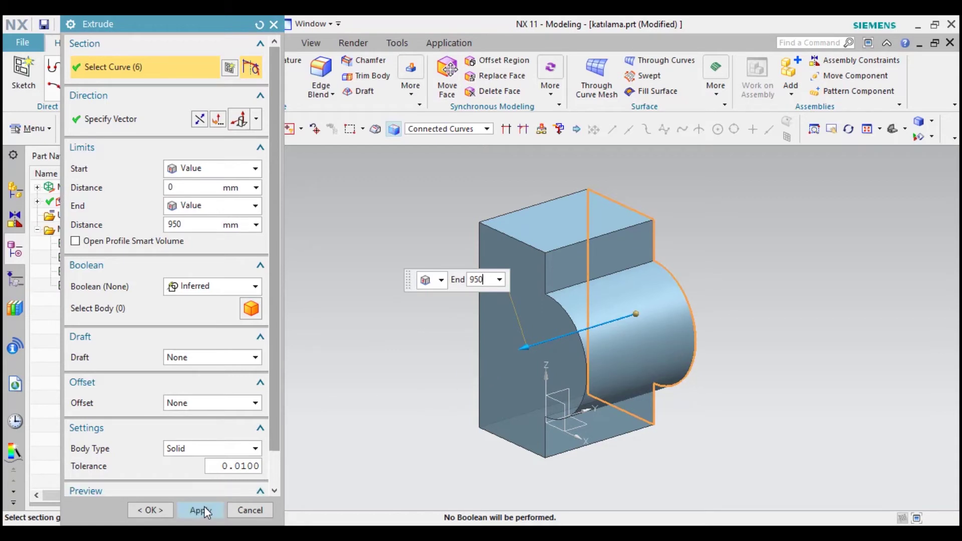
{"action": "left_click", "coordinate": [251, 510]}
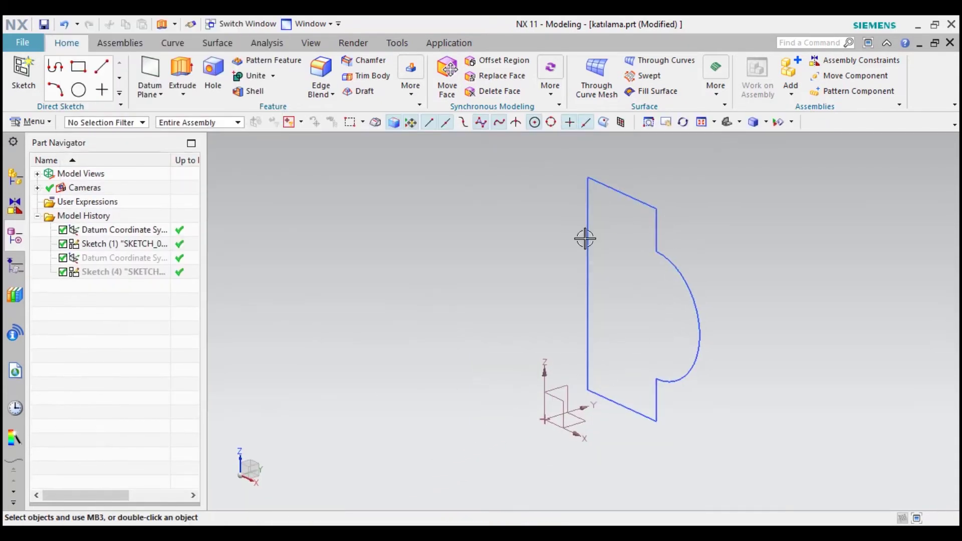
Try revolving the connected profile curves 360 degrees about the profile's long vertical edge, inspect the preview, and abandon it
{"action": "left_click", "coordinate": [175, 96]}
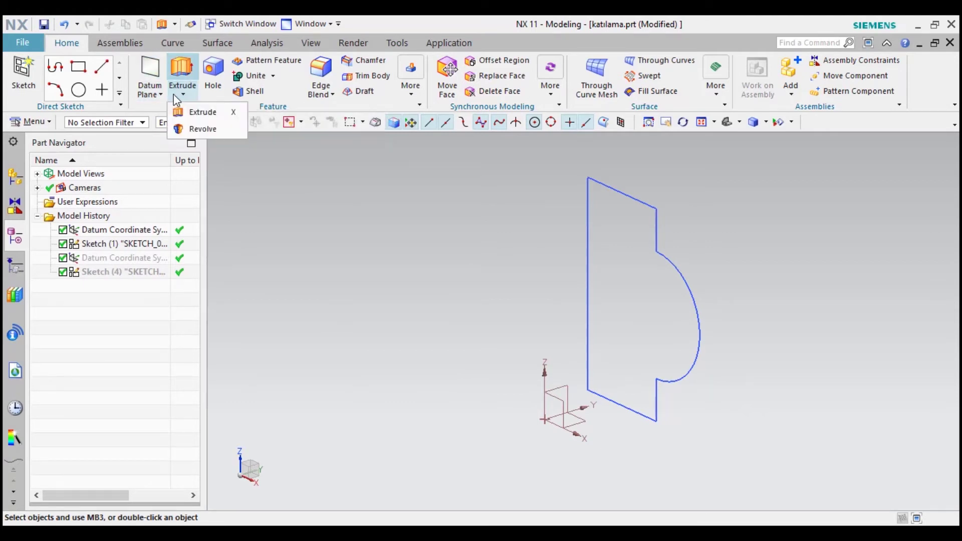
{"action": "left_click", "coordinate": [200, 130]}
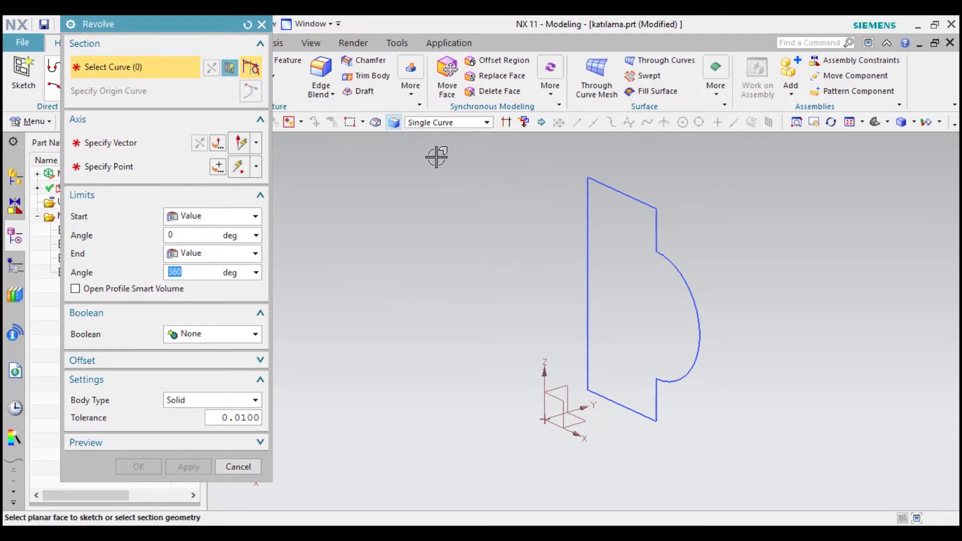
{"action": "left_click", "coordinate": [441, 122]}
{"action": "left_click", "coordinate": [445, 147]}
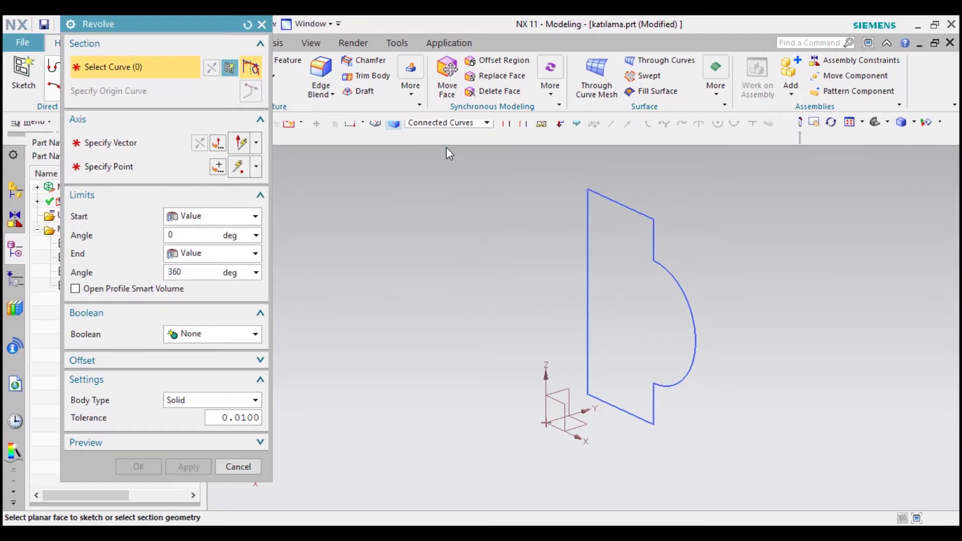
{"action": "left_click", "coordinate": [619, 202]}
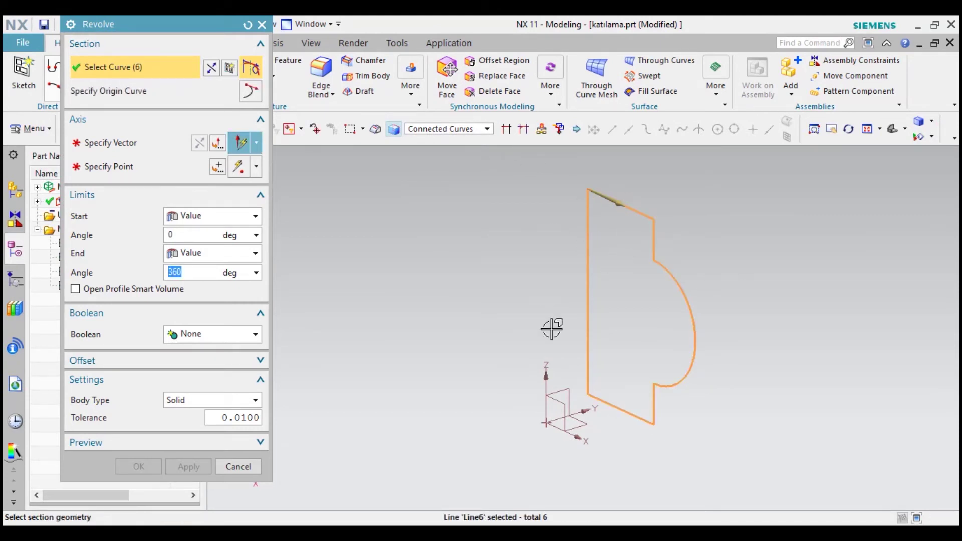
{"action": "left_click", "coordinate": [149, 139]}
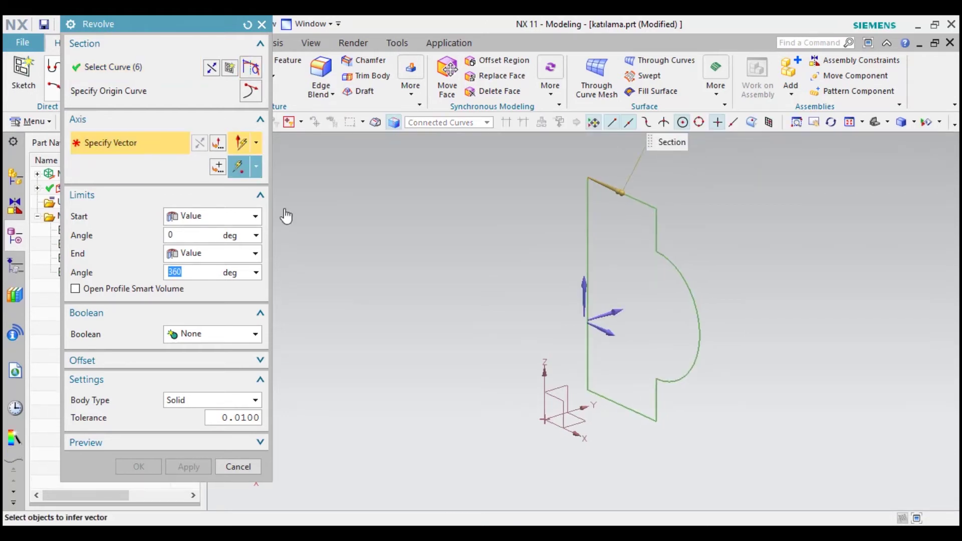
{"action": "left_click", "coordinate": [586, 251]}
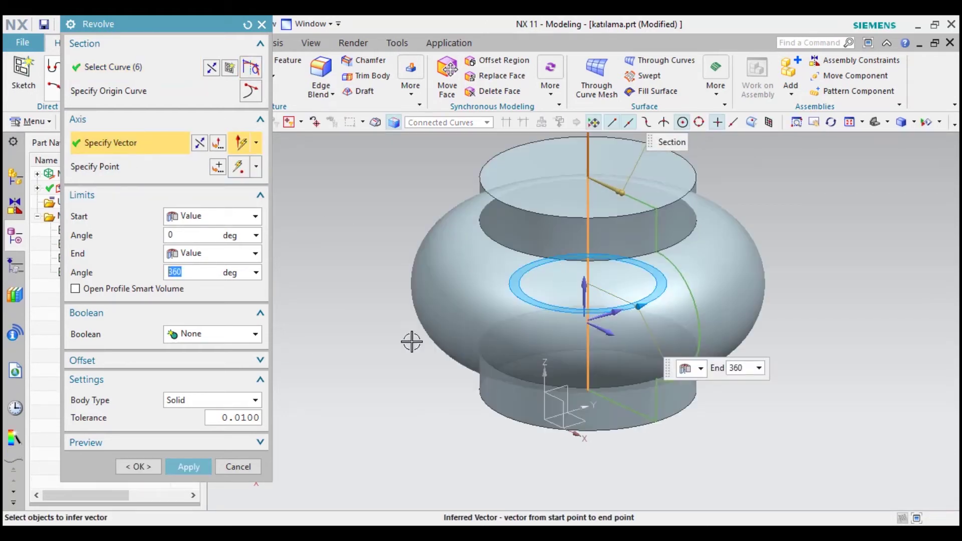
{"action": "scroll", "coordinate": [506, 406], "scroll_direction": "down", "scroll_amount": 5}
{"action": "scroll", "coordinate": [506, 406], "scroll_direction": "up", "scroll_amount": 6}
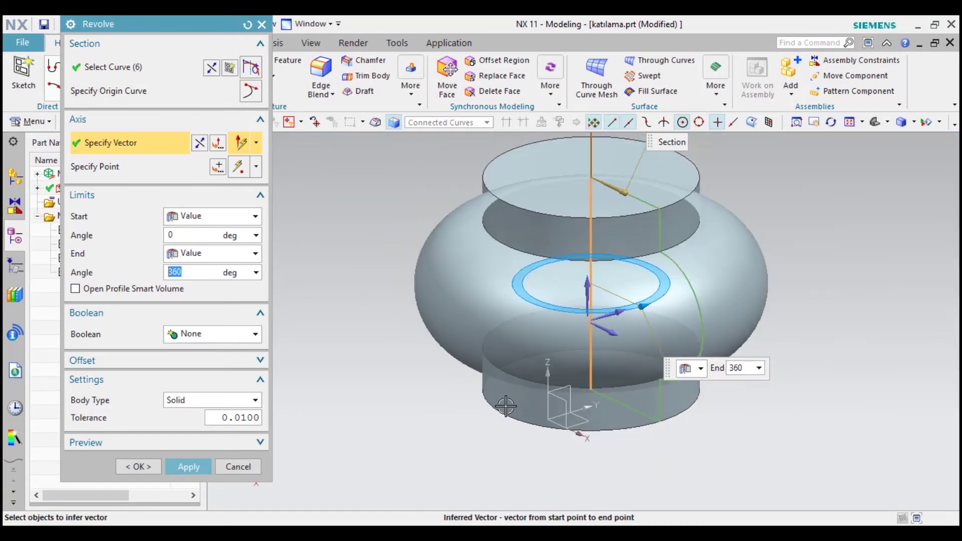
{"action": "mouse_move", "coordinate": [630, 378]}
{"action": "middle_mouse_down"}
{"action": "mouse_move", "coordinate": [635, 396]}
{"action": "mouse_move", "coordinate": [626, 393]}
{"action": "middle_mouse_up"}
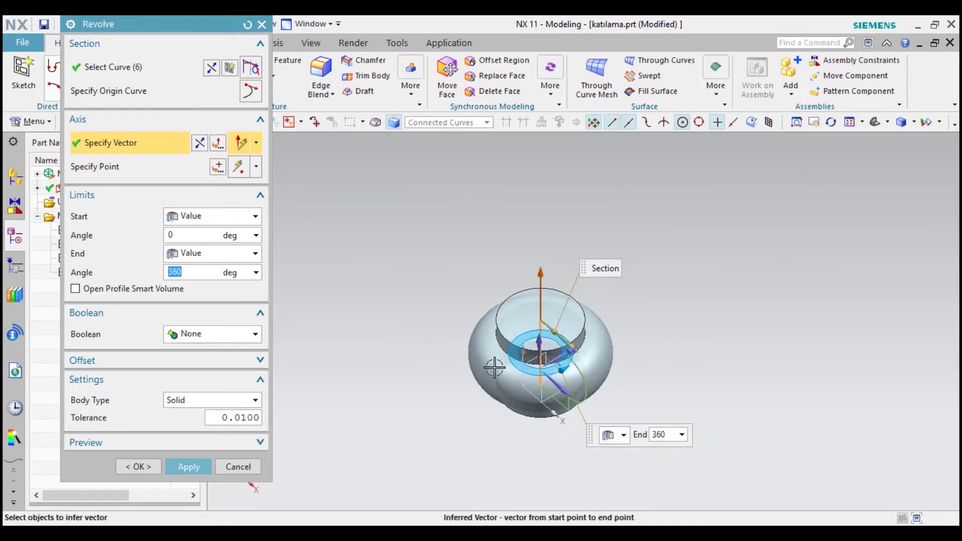
{"action": "scroll", "coordinate": [606, 399], "scroll_direction": "down", "scroll_amount": 3}
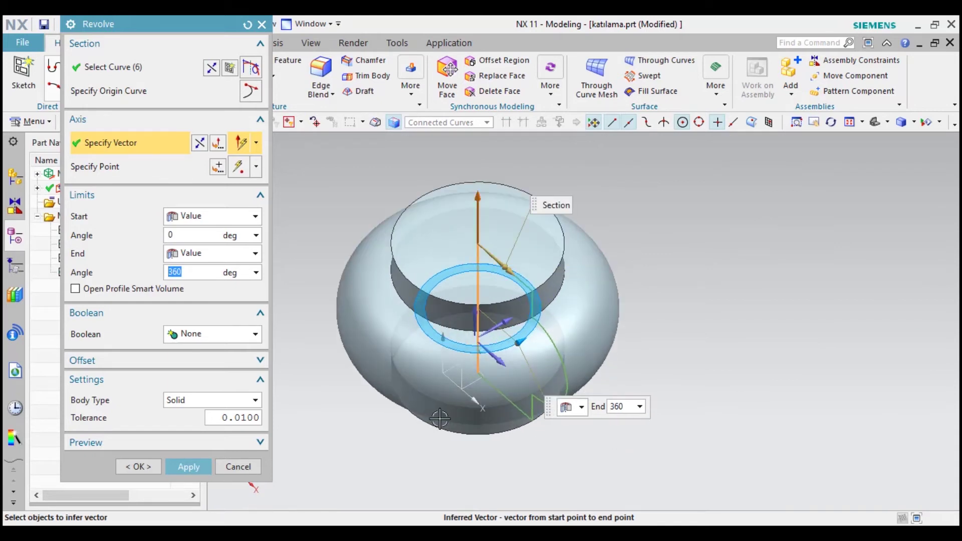
{"action": "left_click", "coordinate": [239, 467]}
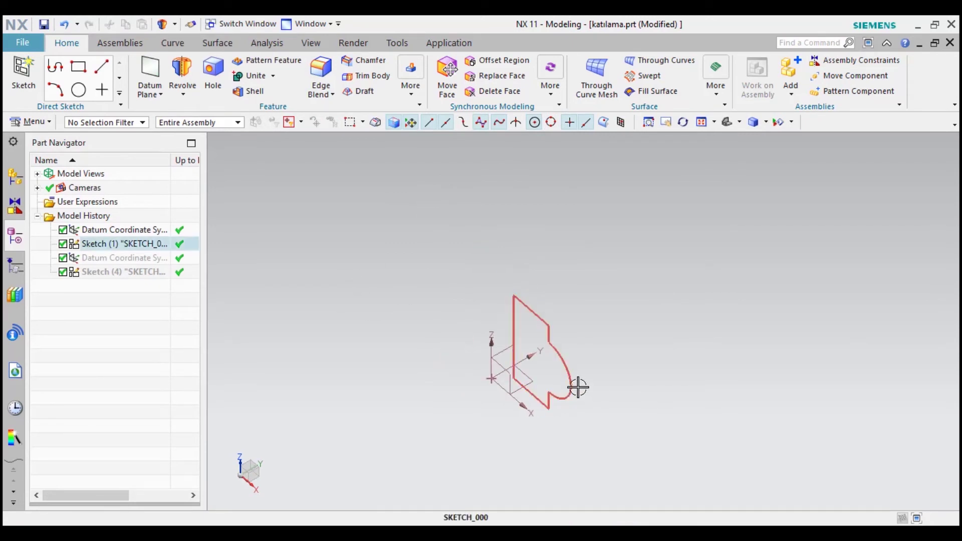
Show the hidden Sketch (4), which holds the guide arc
{"action": "middle_click_drag", "start_coordinate": [483, 465], "coordinate": [526, 431], "text": "shift"}
{"action": "scroll", "coordinate": [567, 393], "scroll_direction": "up", "scroll_amount": 2}
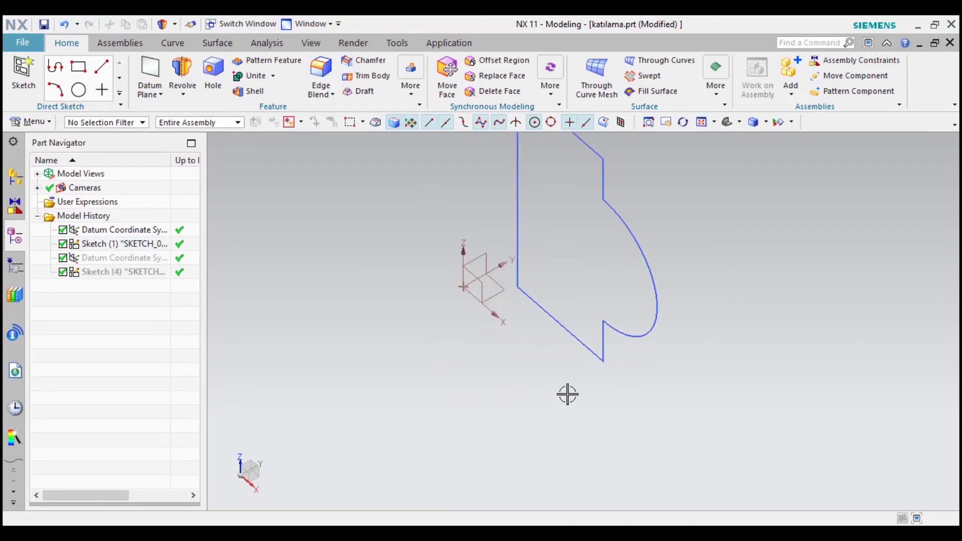
{"action": "scroll", "coordinate": [612, 396], "scroll_direction": "down", "scroll_amount": 1}
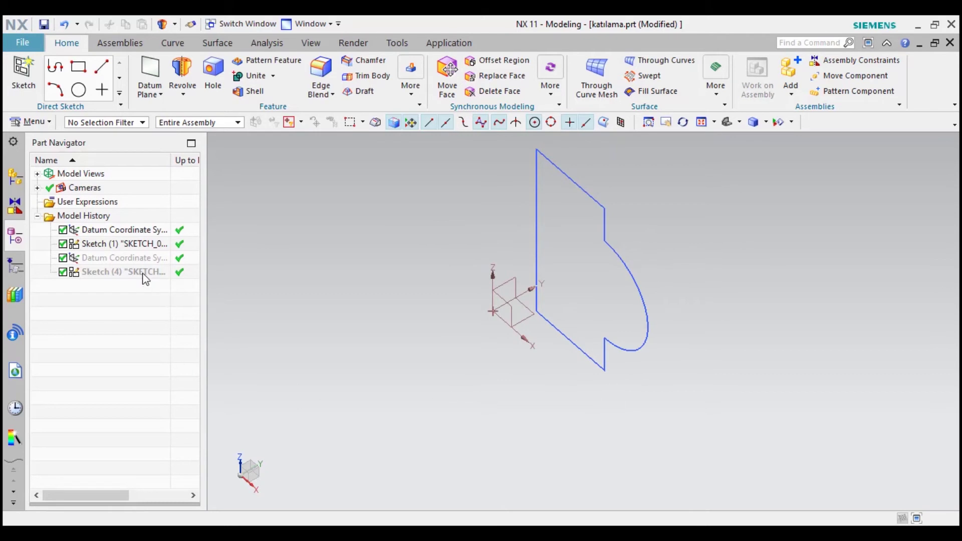
{"action": "right_click", "coordinate": [118, 274]}
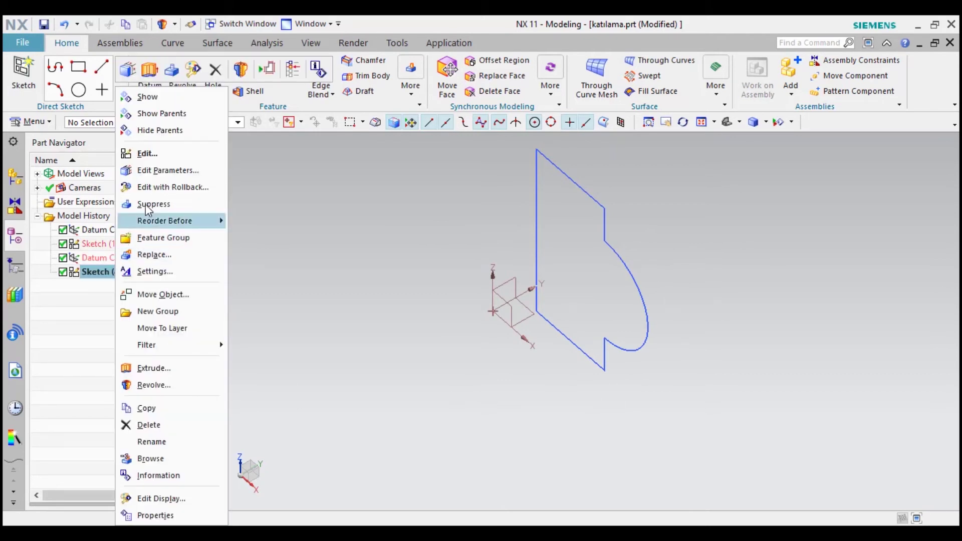
{"action": "left_click", "coordinate": [146, 95]}
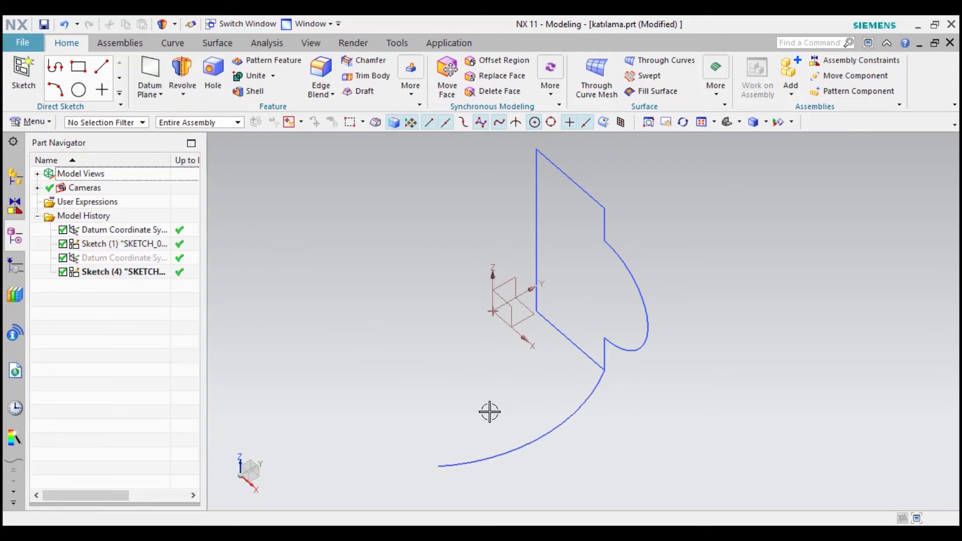
{"action": "scroll", "coordinate": [507, 415], "scroll_direction": "up", "scroll_amount": 1}
{"action": "scroll", "coordinate": [507, 415], "scroll_direction": "down", "scroll_amount": 2}
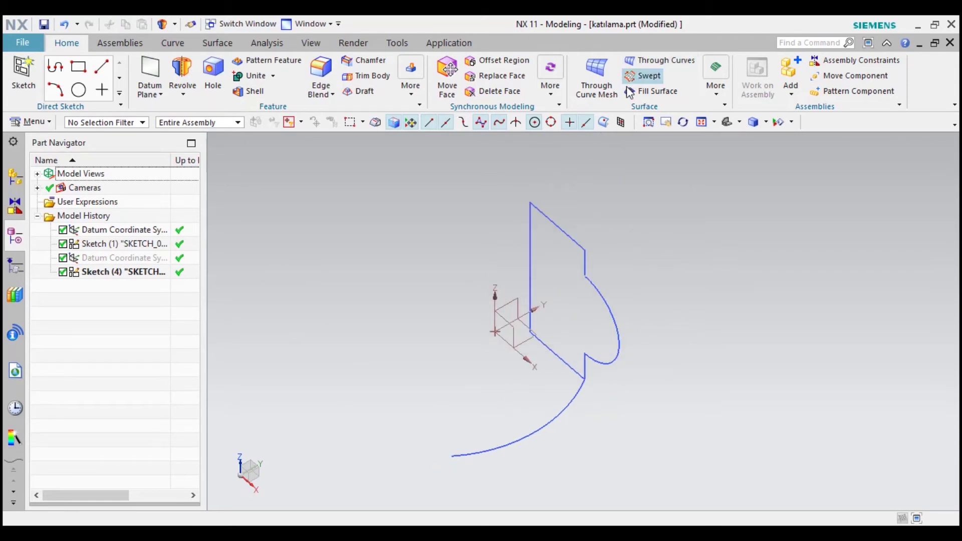
Start a Swept feature with the closed profile as the section and the arc of SKETCH_001 as the guide
{"action": "left_click", "coordinate": [645, 76]}
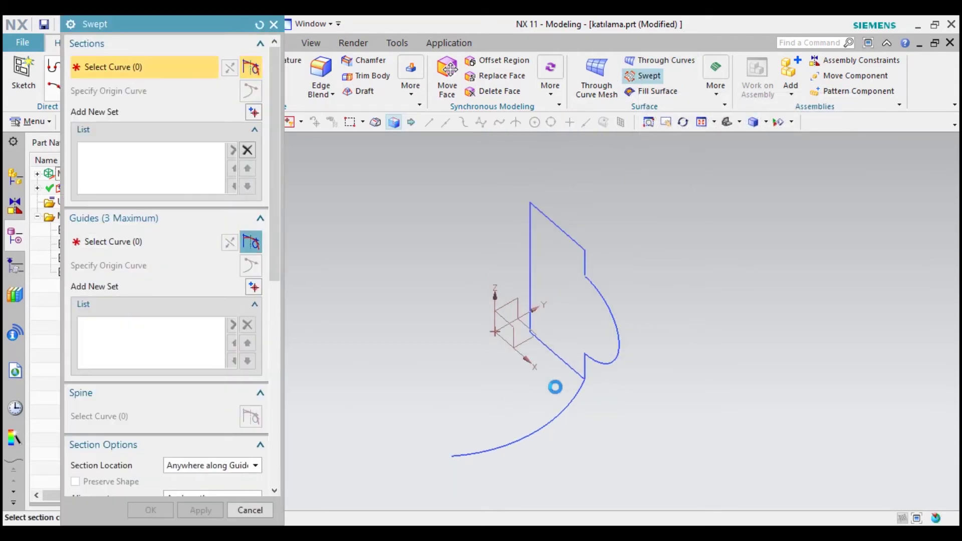
{"action": "left_click", "coordinate": [530, 246]}
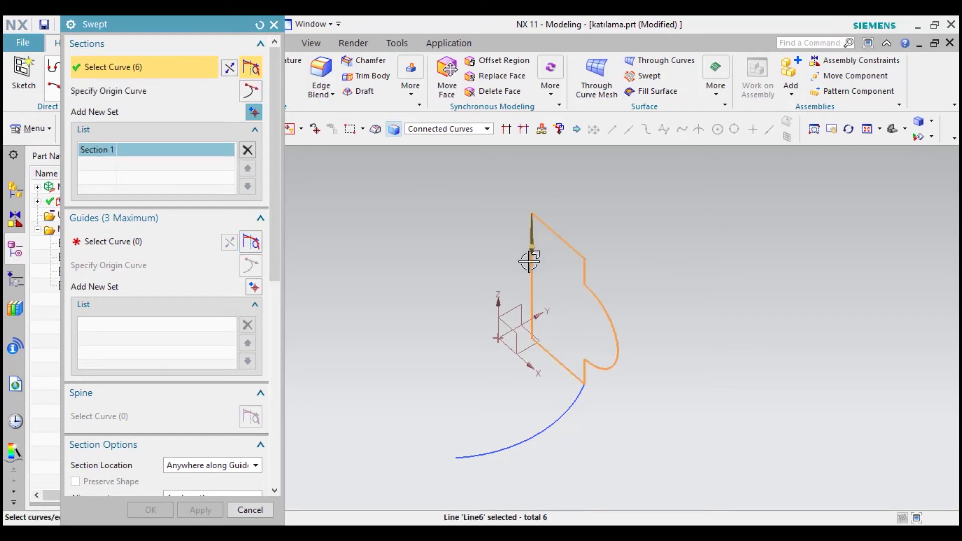
{"action": "left_click", "coordinate": [160, 247]}
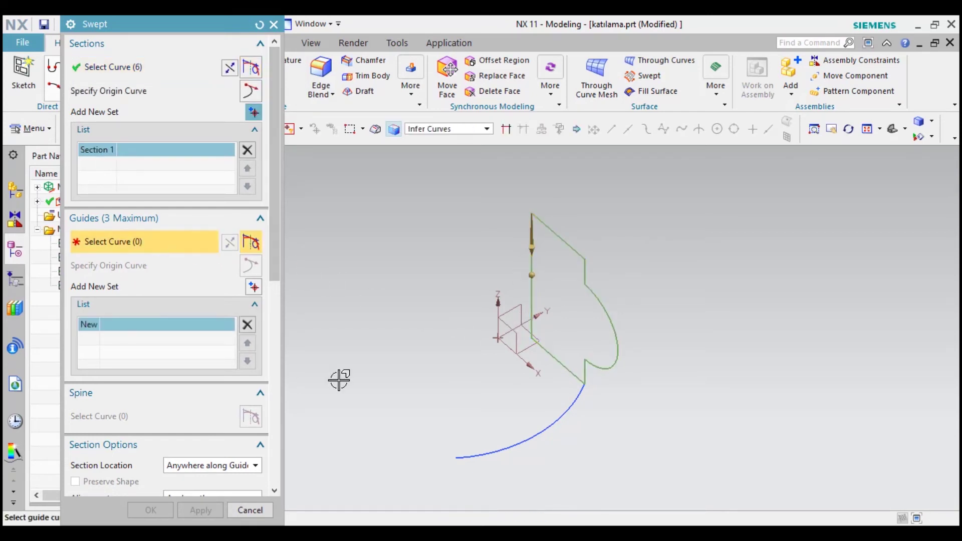
{"action": "left_click", "coordinate": [524, 439]}
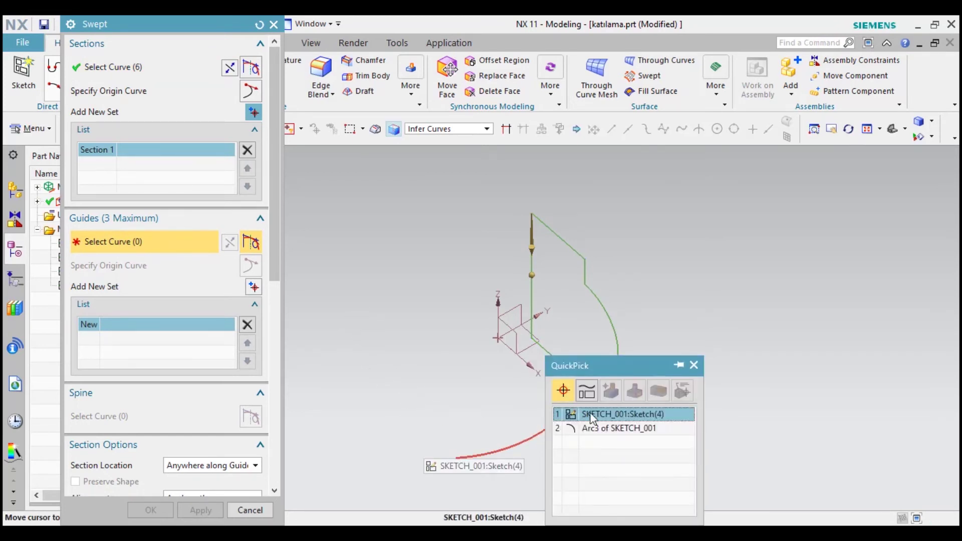
{"action": "left_click", "coordinate": [607, 428]}
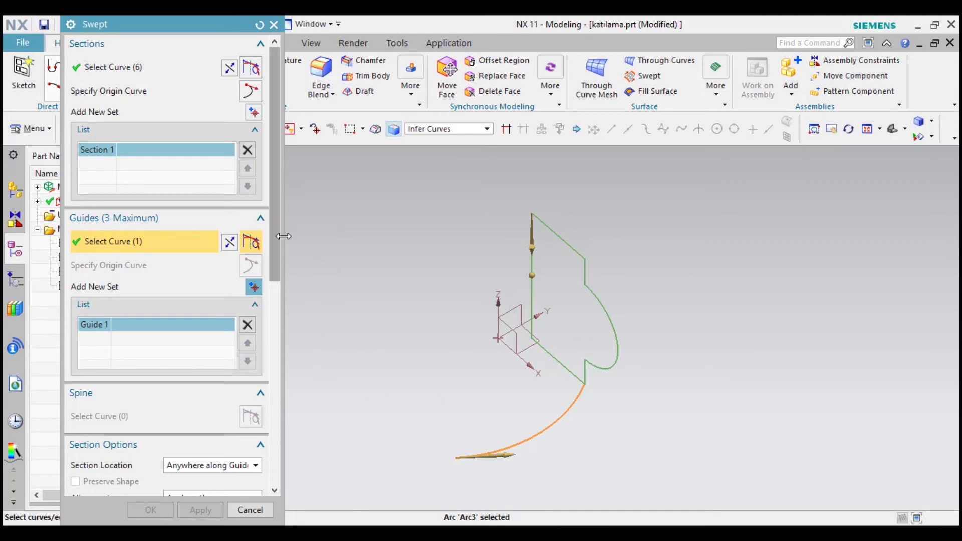
Try applying the sweep with Vector Direction orientation, using the Y-axis as the orientation vector
{"action": "left_click_drag", "start_coordinate": [280, 242], "coordinate": [277, 410]}
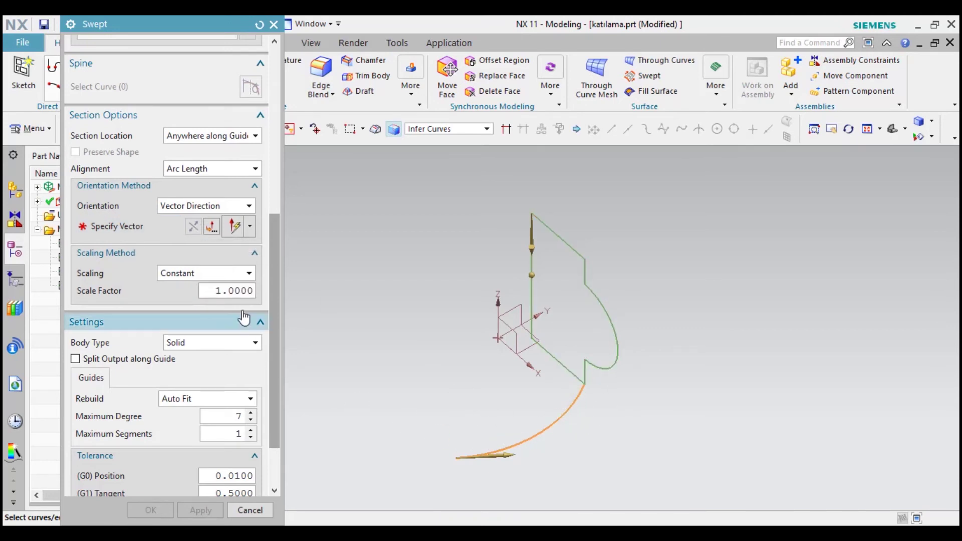
{"action": "left_click", "coordinate": [137, 227]}
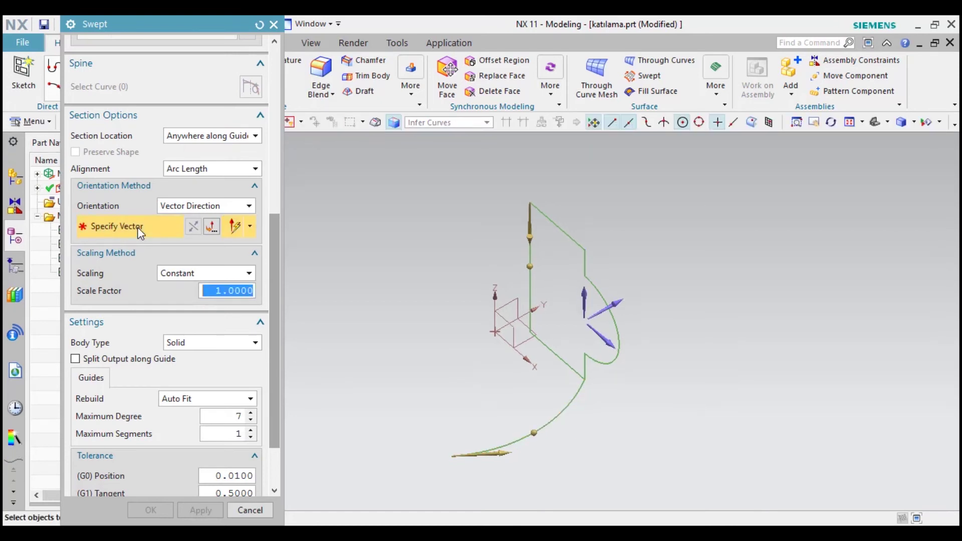
{"action": "left_click", "coordinate": [615, 303]}
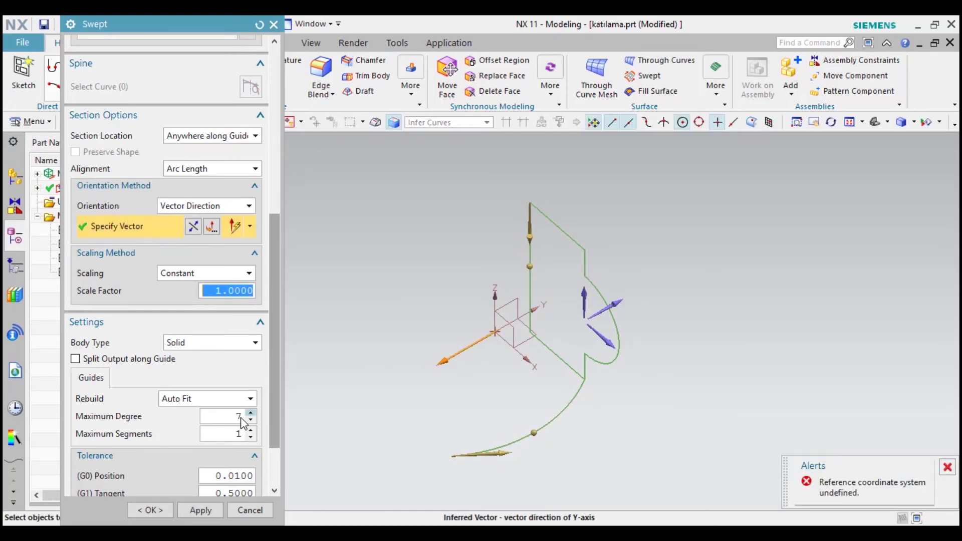
{"action": "scroll", "coordinate": [278, 339], "scroll_direction": "down", "scroll_amount": 3}
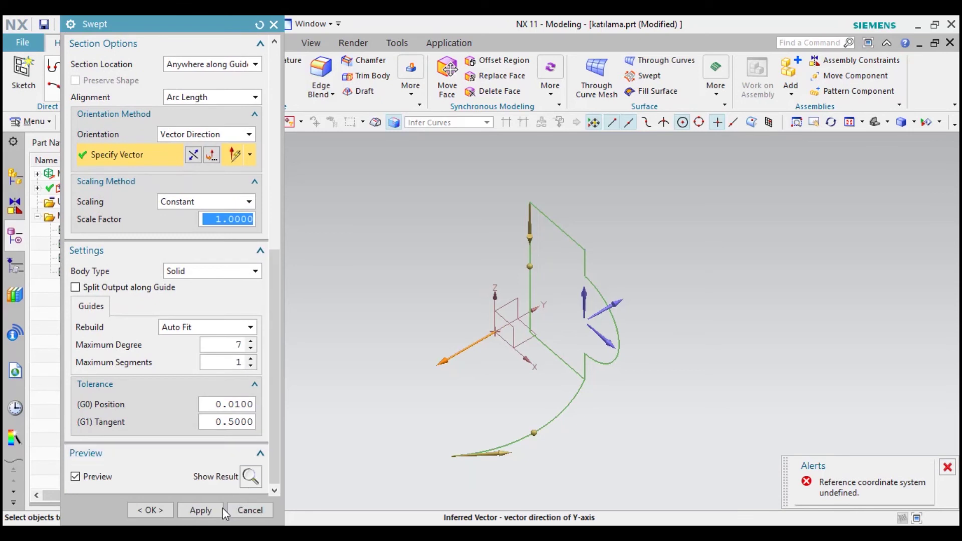
{"action": "left_click", "coordinate": [202, 510]}
{"action": "left_click", "coordinate": [210, 515]}
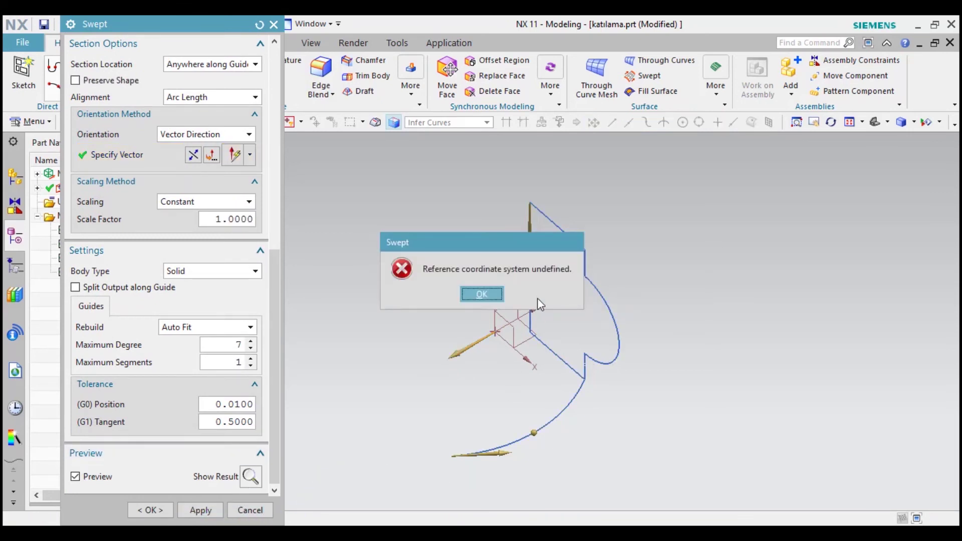
{"action": "left_click", "coordinate": [482, 295]}
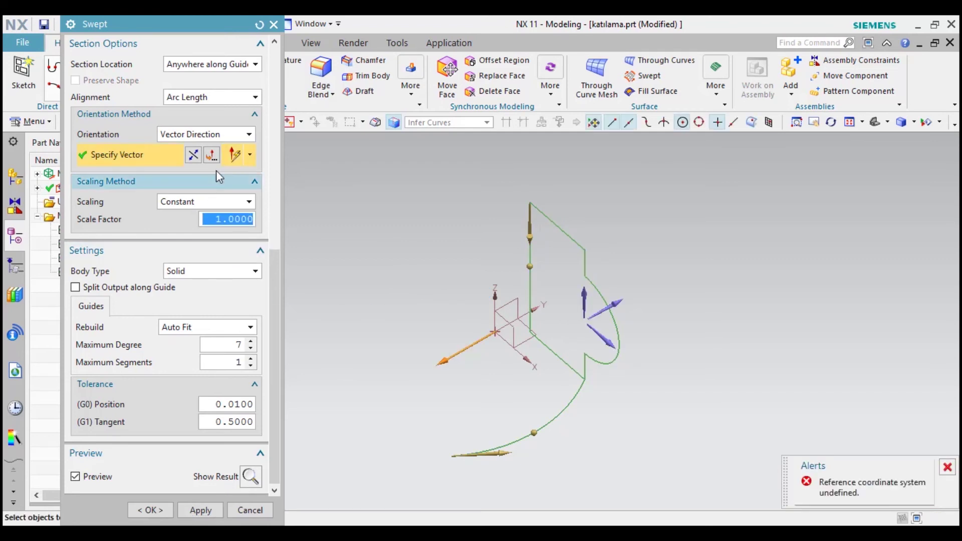
Try Forced Direction orientation for the sweep along the Y-axis vector, inspect the solid preview, and abandon the feature
{"action": "left_click", "coordinate": [229, 134]}
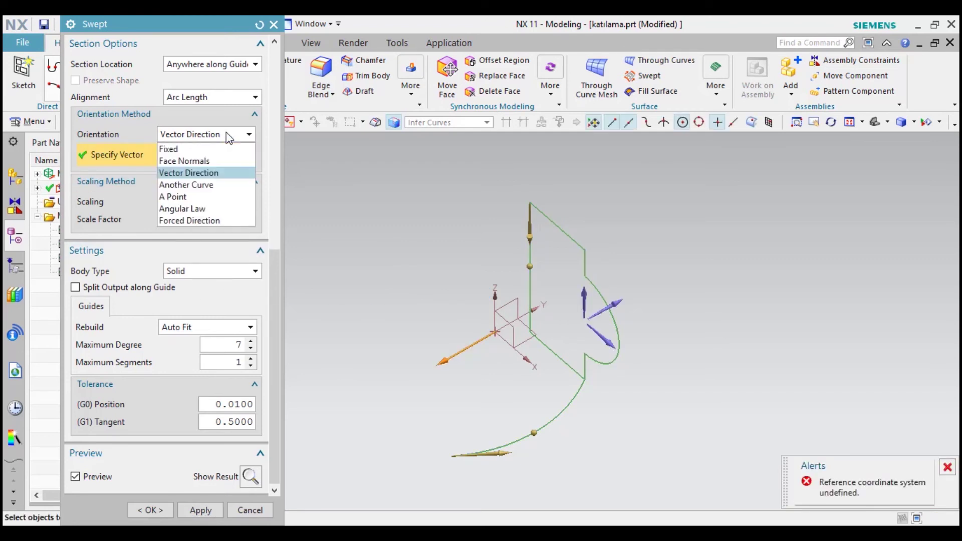
{"action": "left_click", "coordinate": [203, 221]}
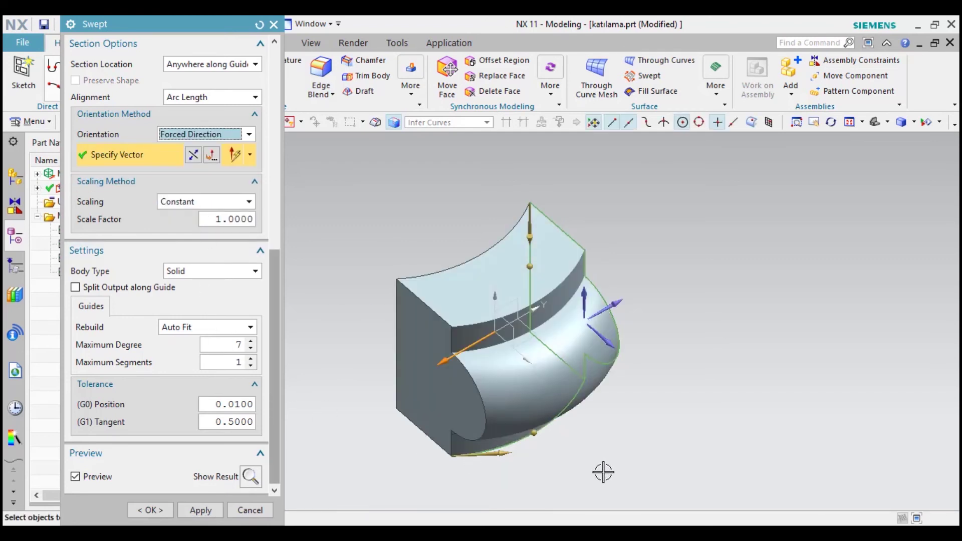
{"action": "mouse_move", "coordinate": [604, 468]}
{"action": "middle_mouse_down"}
{"action": "mouse_move", "coordinate": [578, 417]}
{"action": "mouse_move", "coordinate": [569, 453]}
{"action": "mouse_move", "coordinate": [596, 461]}
{"action": "middle_mouse_up"}
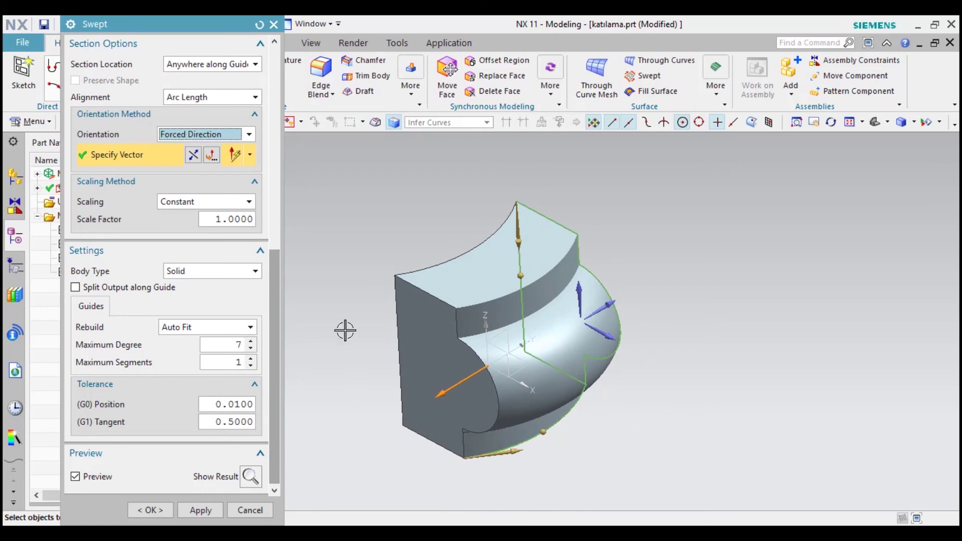
{"action": "scroll", "coordinate": [280, 329], "scroll_direction": "up", "scroll_amount": 10}
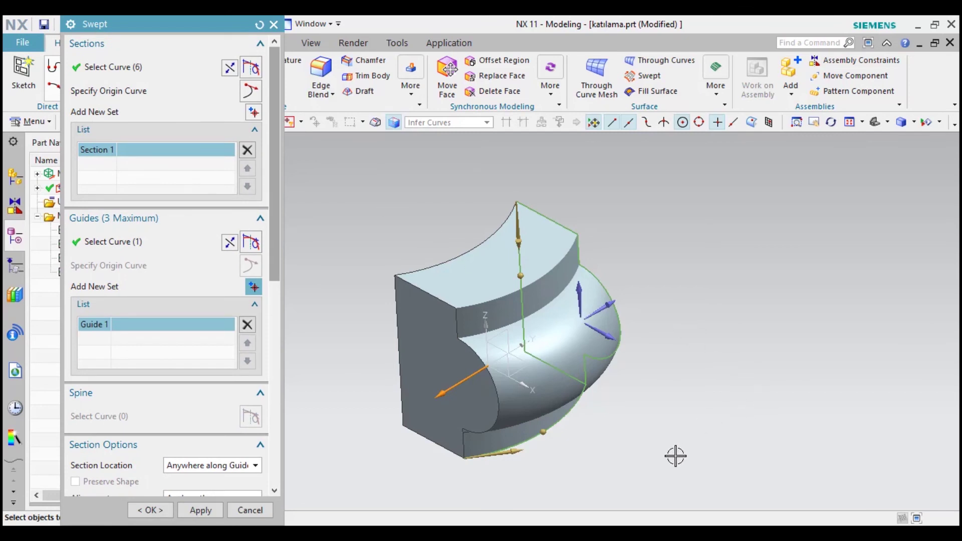
{"action": "left_click", "coordinate": [266, 510]}
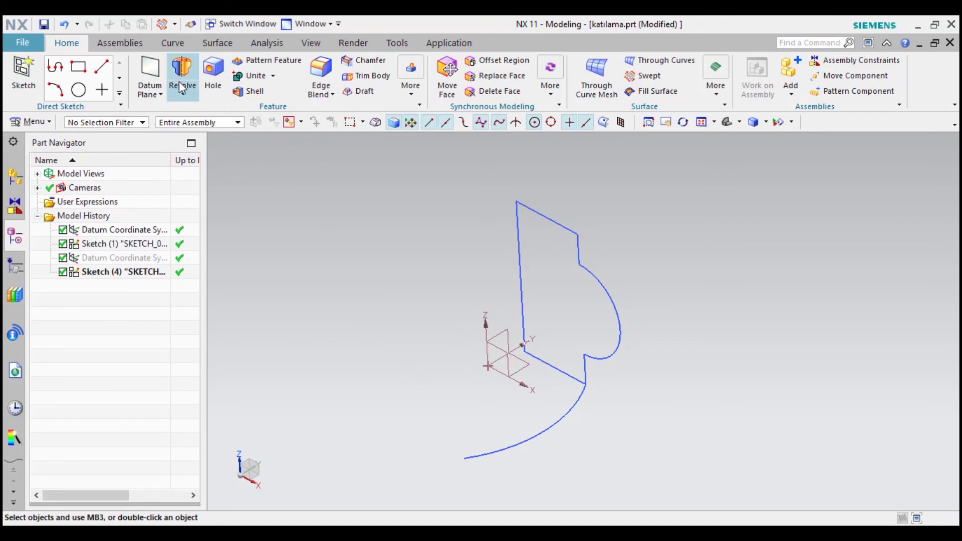
Try extruding only the profile's long vertical edge with Single Curve selection, from 0 to 1850 mm, inspect the preview, and abandon it
{"action": "left_click", "coordinate": [181, 97]}
{"action": "left_click", "coordinate": [203, 112]}
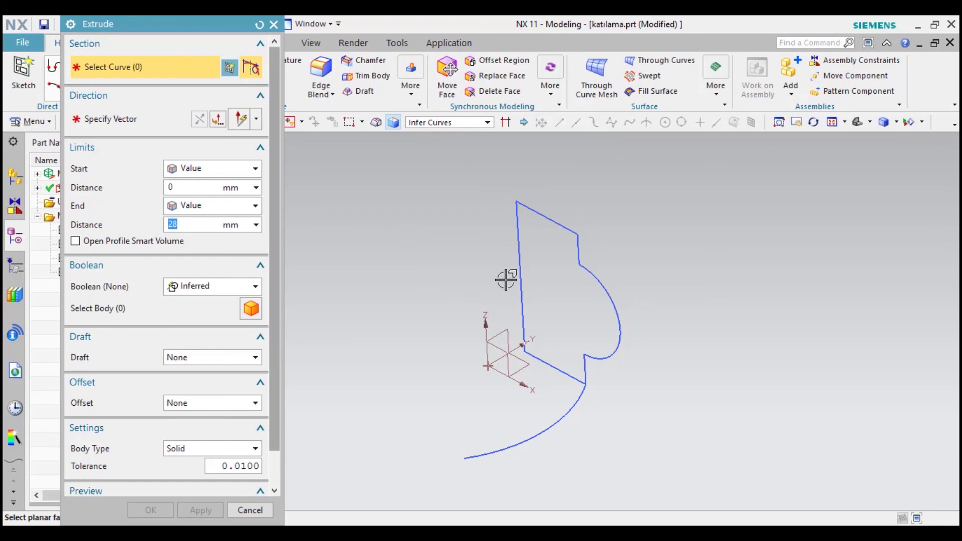
{"action": "left_click", "coordinate": [462, 123]}
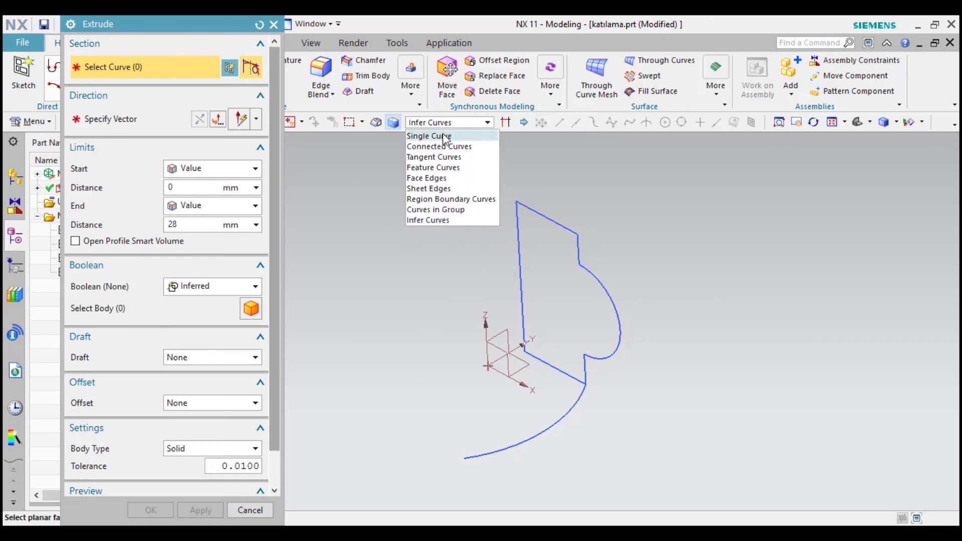
{"action": "left_click", "coordinate": [445, 136]}
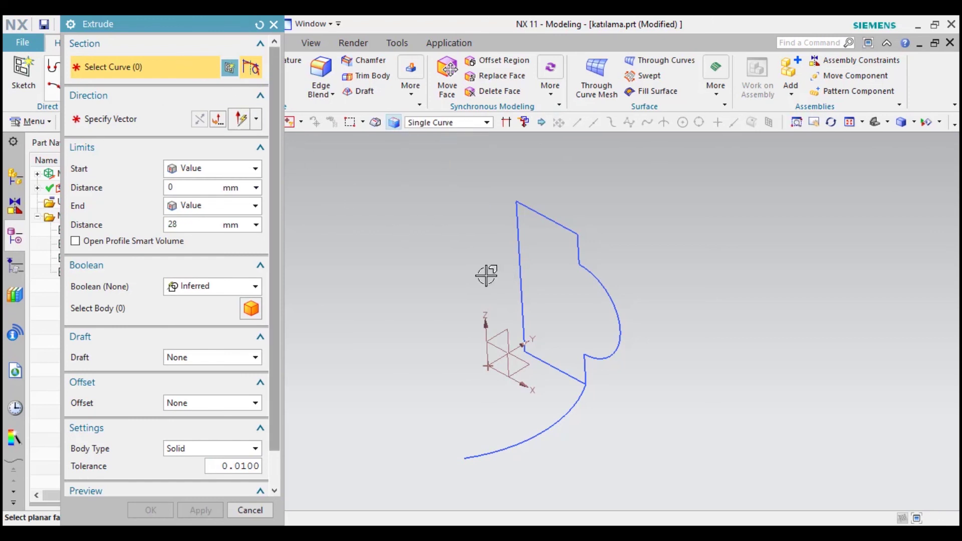
{"action": "left_click", "coordinate": [523, 291]}
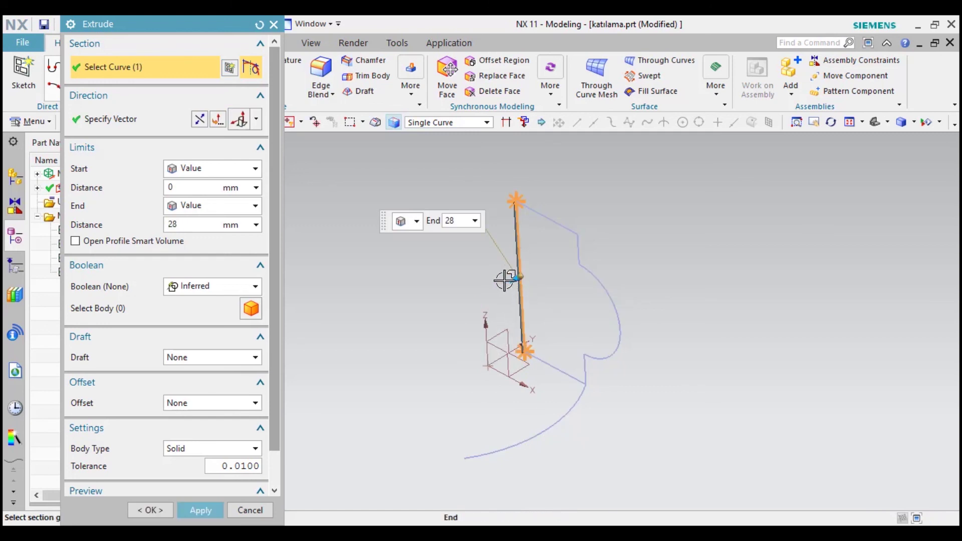
{"action": "left_click_drag", "start_coordinate": [505, 281], "coordinate": [354, 377]}
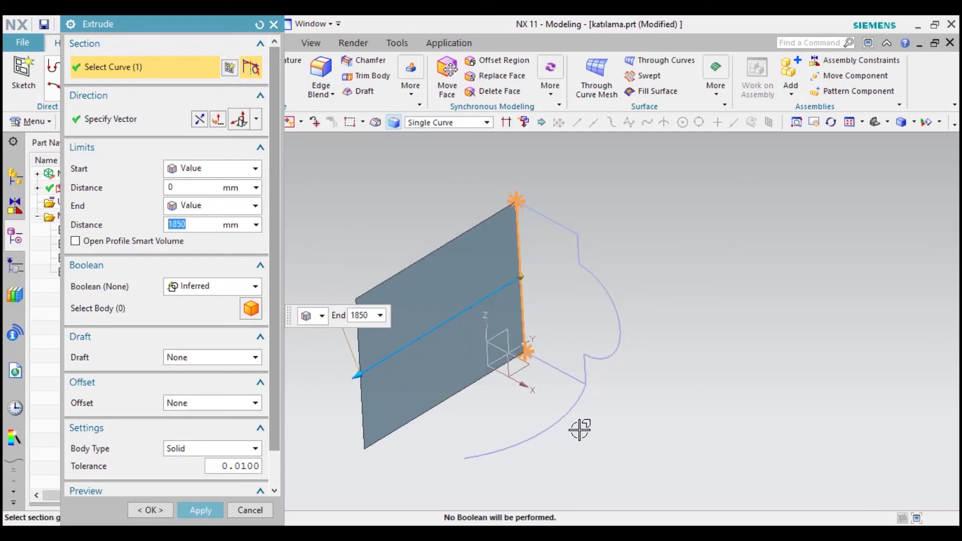
{"action": "mouse_move", "coordinate": [580, 430]}
{"action": "middle_mouse_down"}
{"action": "mouse_move", "coordinate": [619, 423]}
{"action": "mouse_move", "coordinate": [585, 428]}
{"action": "mouse_move", "coordinate": [580, 413]}
{"action": "mouse_move", "coordinate": [567, 421]}
{"action": "mouse_move", "coordinate": [585, 434]}
{"action": "middle_mouse_up"}
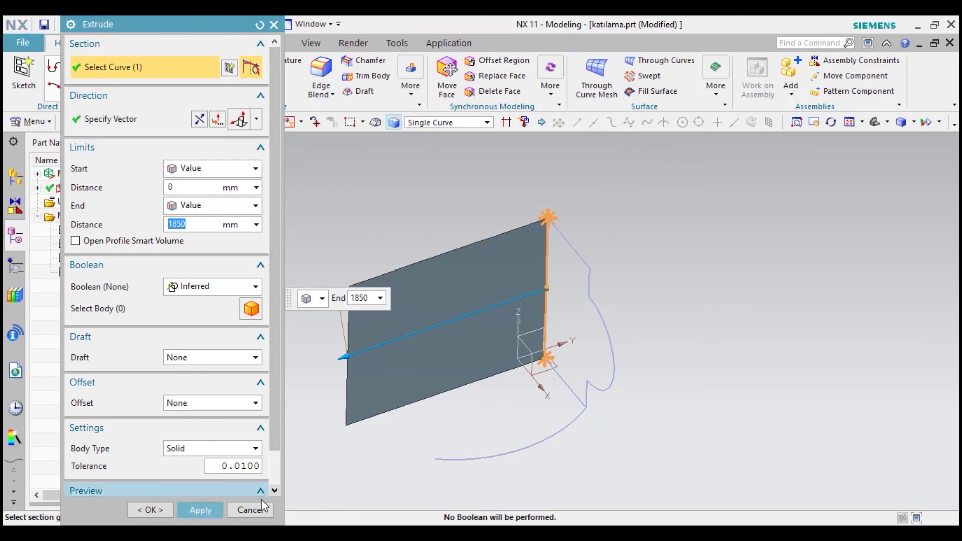
{"action": "left_click", "coordinate": [250, 511]}
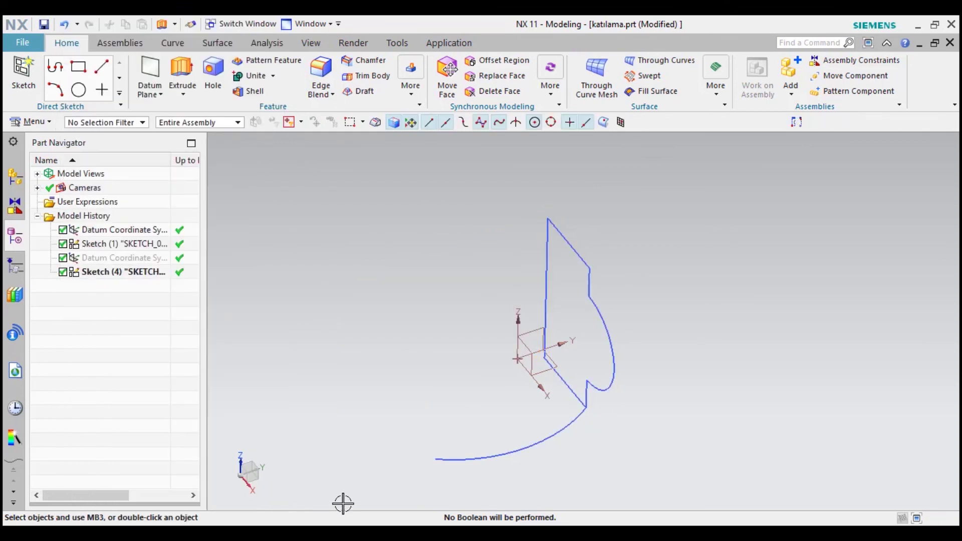